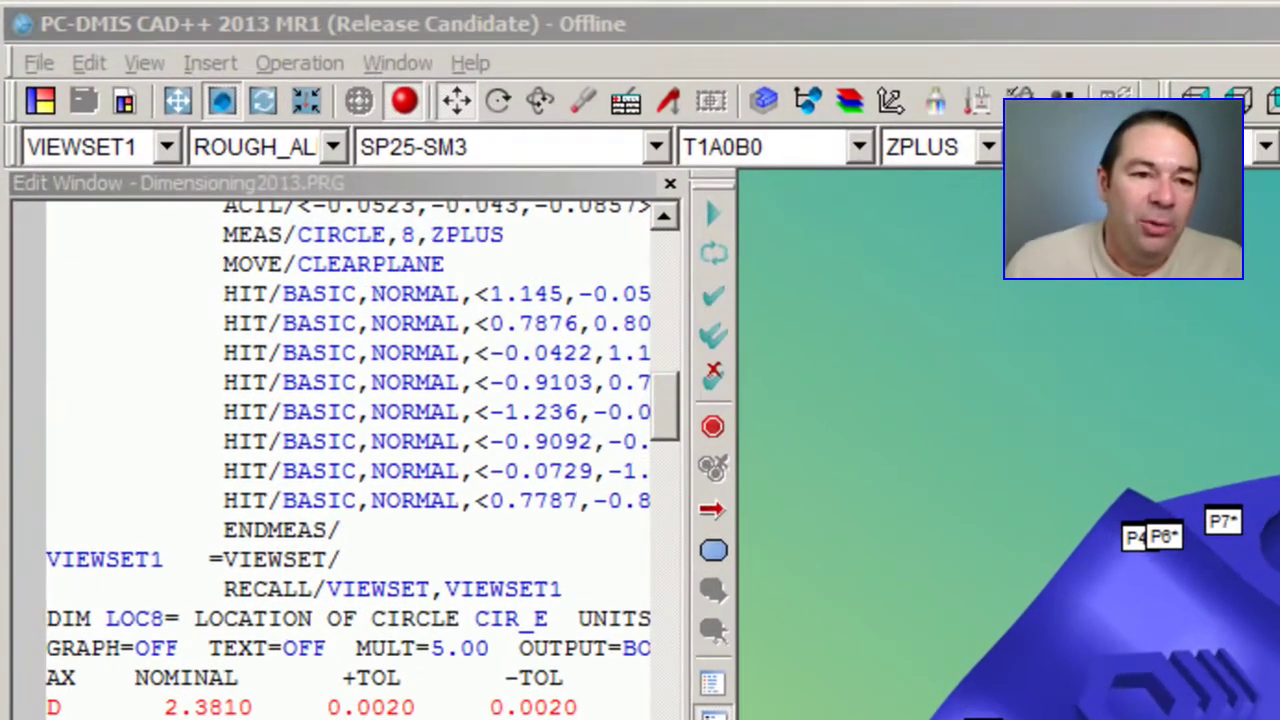
# - Open the Statistics Options dialog from Insert > Statistics Command > Statistics
pyautogui.click(205, 63)
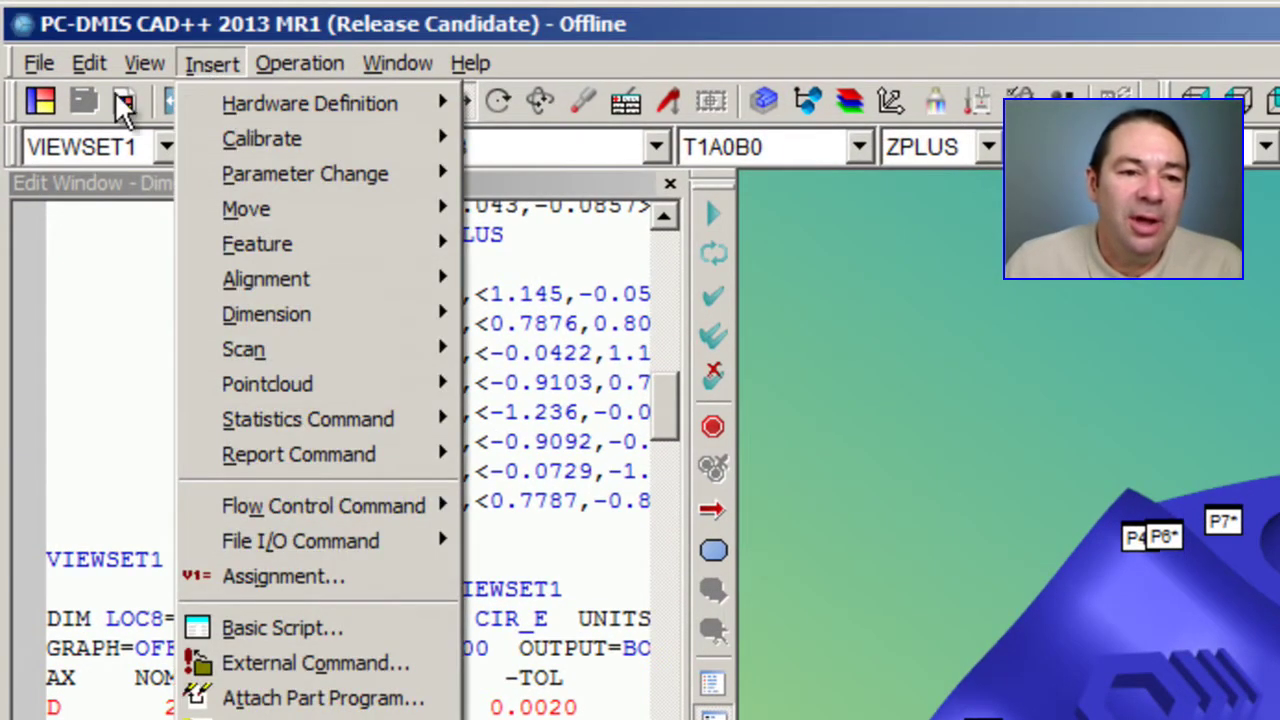
pyautogui.moveTo(310, 418)
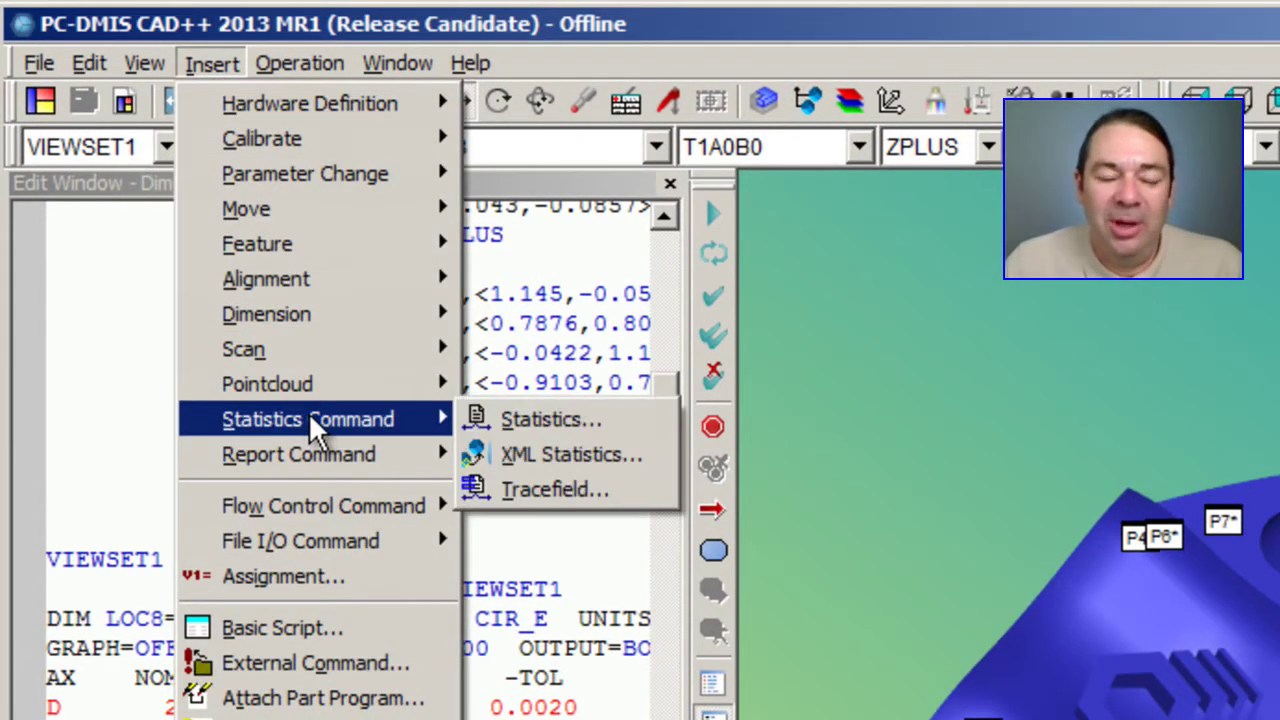
pyautogui.click(558, 418)
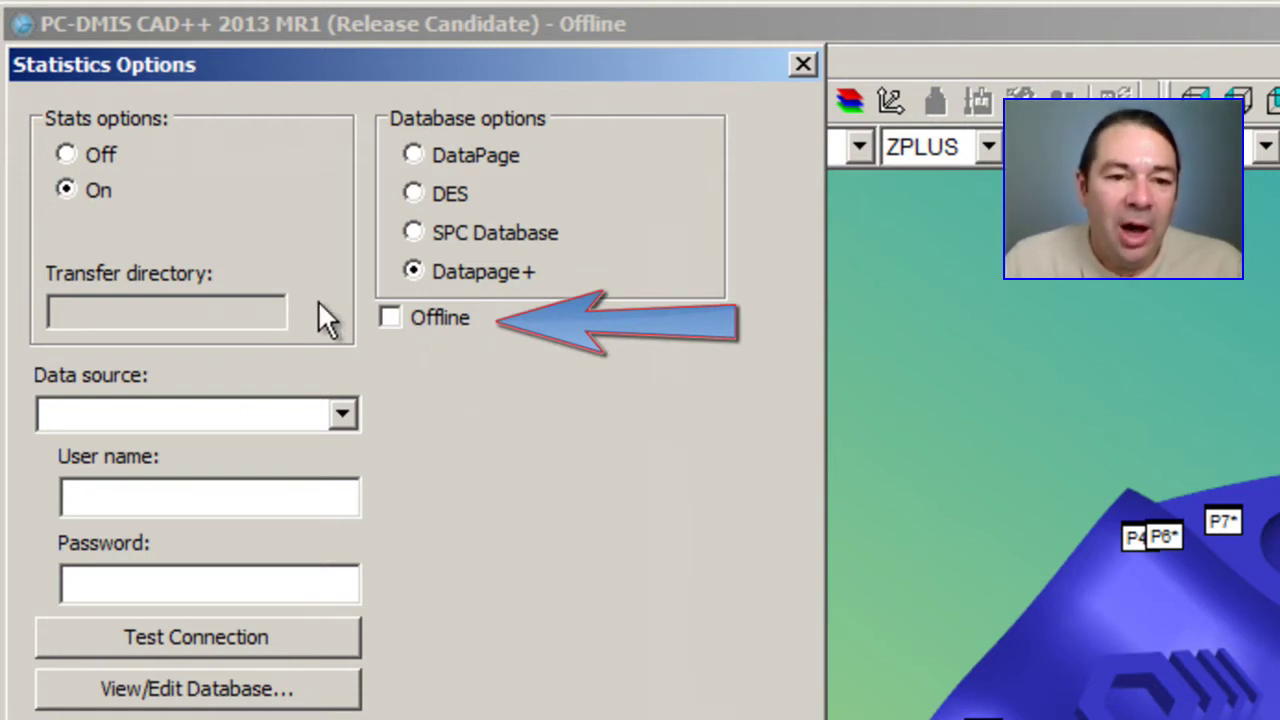
# - Enable offline Dimension and Trace statistics to Datapage+ using data source GrantDB1
pyautogui.click(390, 318)
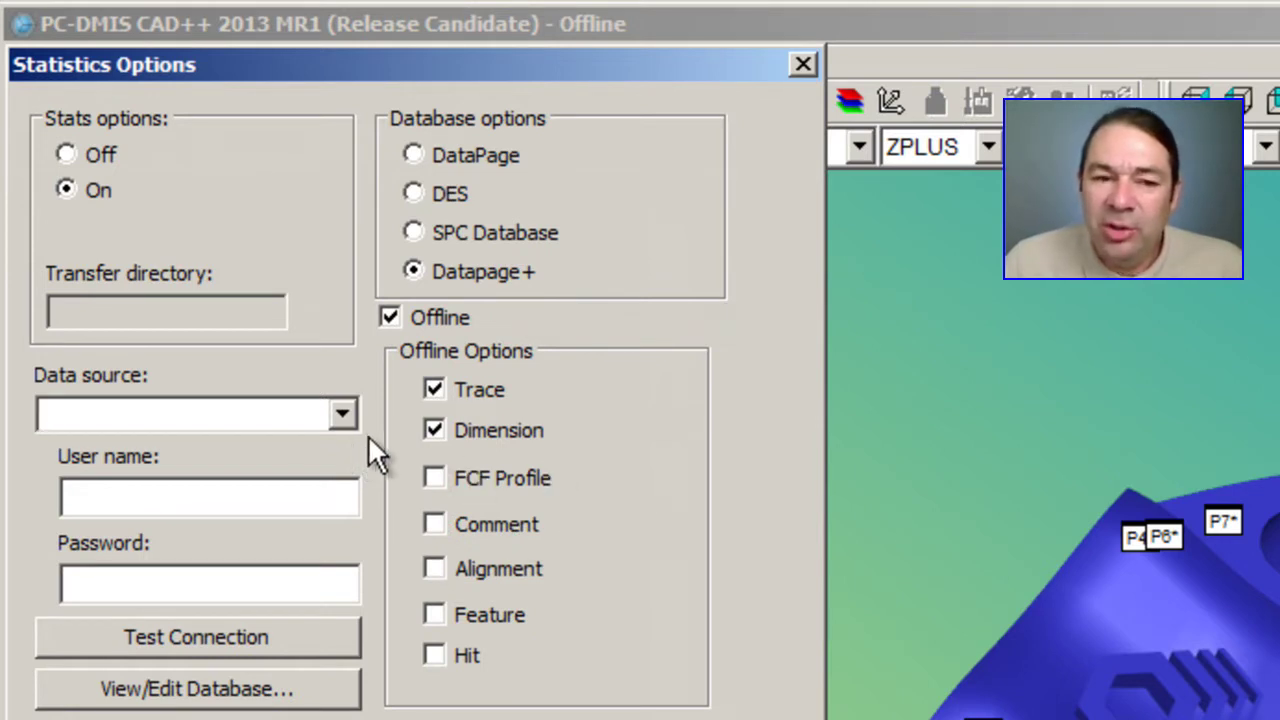
pyautogui.click(340, 412)
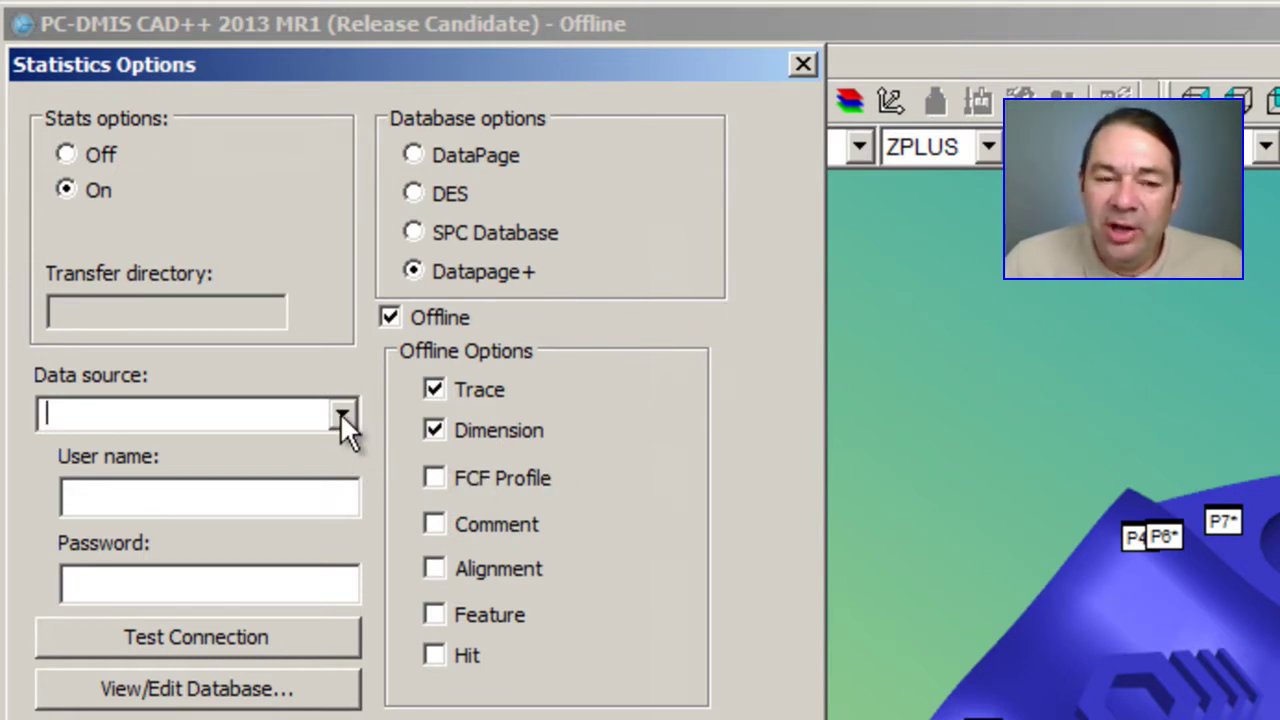
pyautogui.click(618, 478)
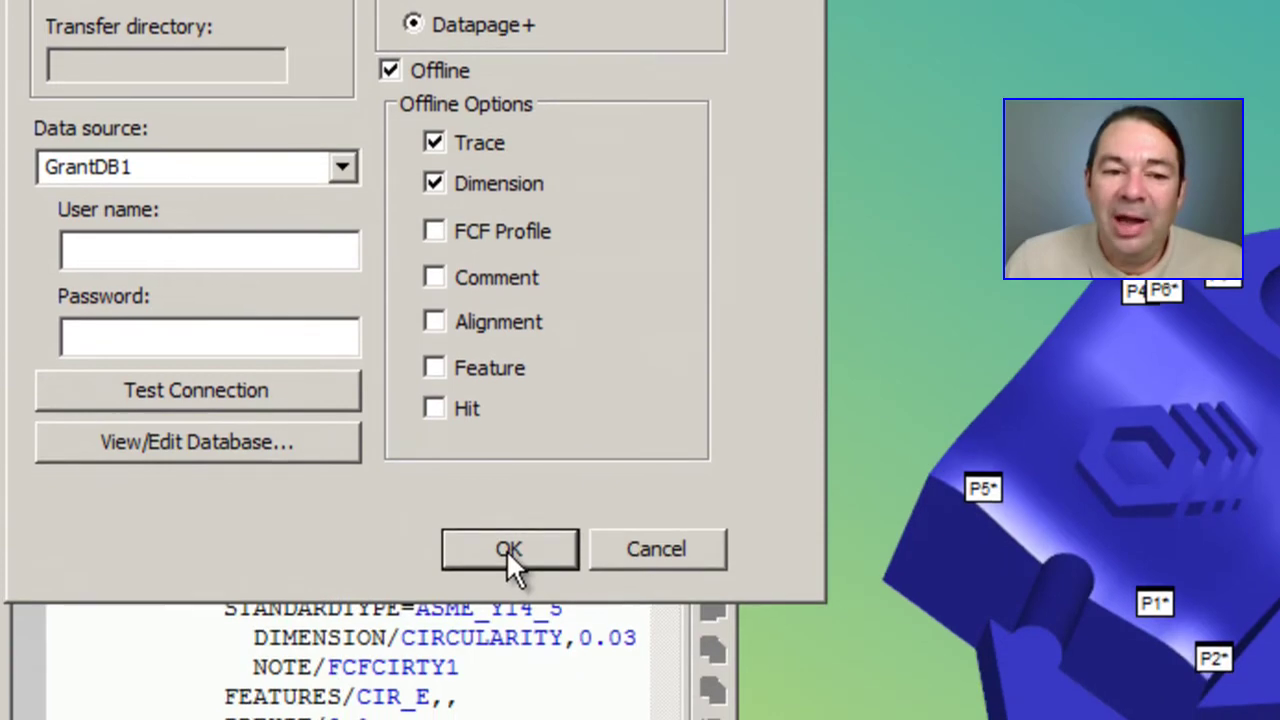
pyautogui.click(506, 549)
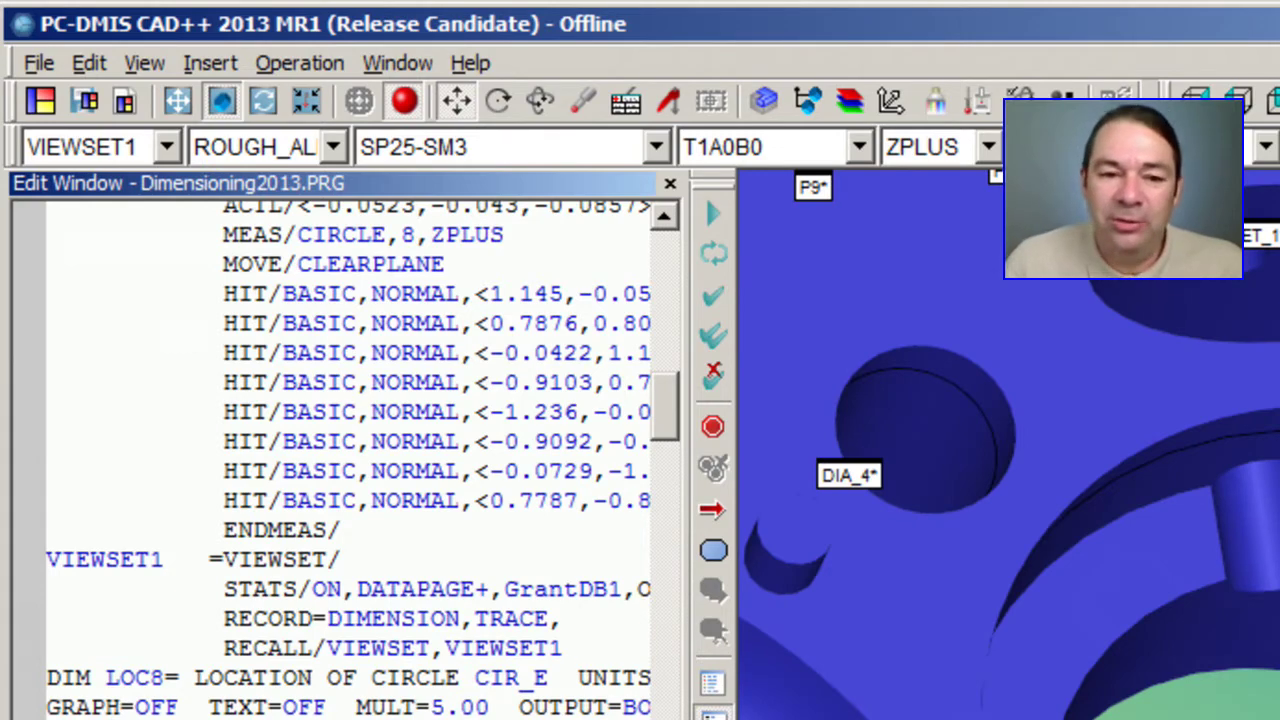
# - Insert a trace field command named Cavity with value 1
pyautogui.click(203, 63)
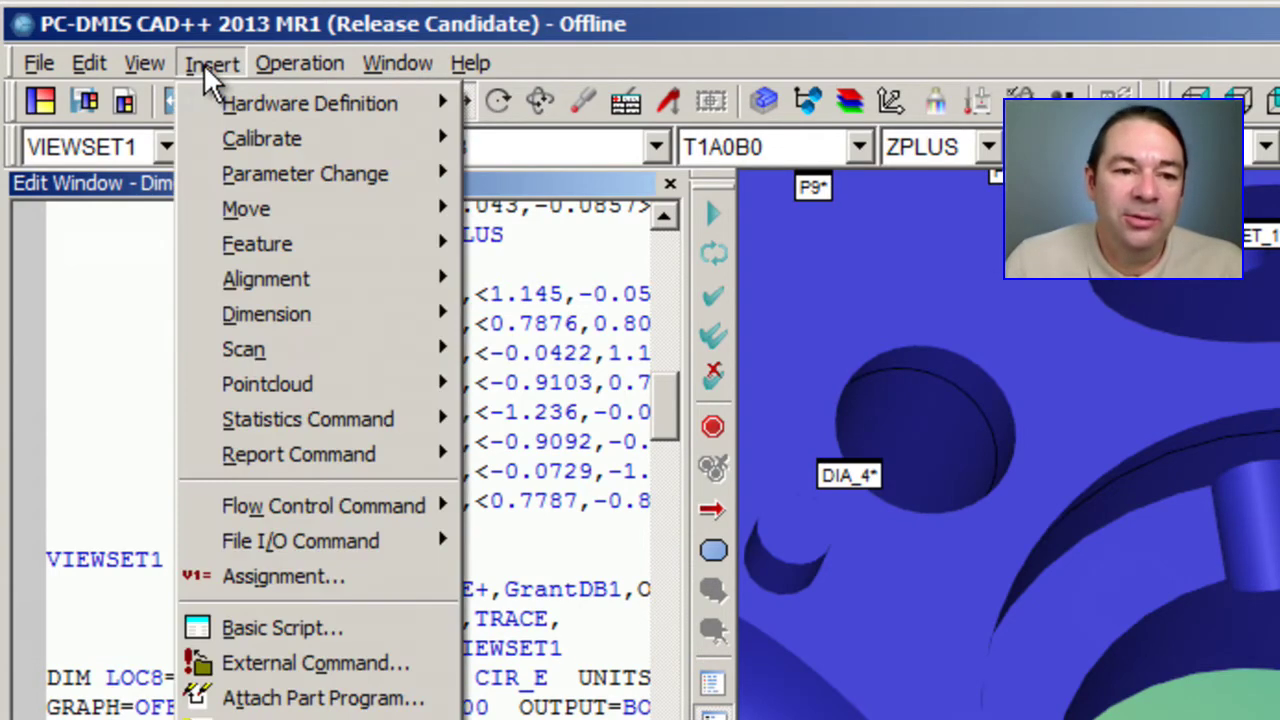
pyautogui.moveTo(321, 414)
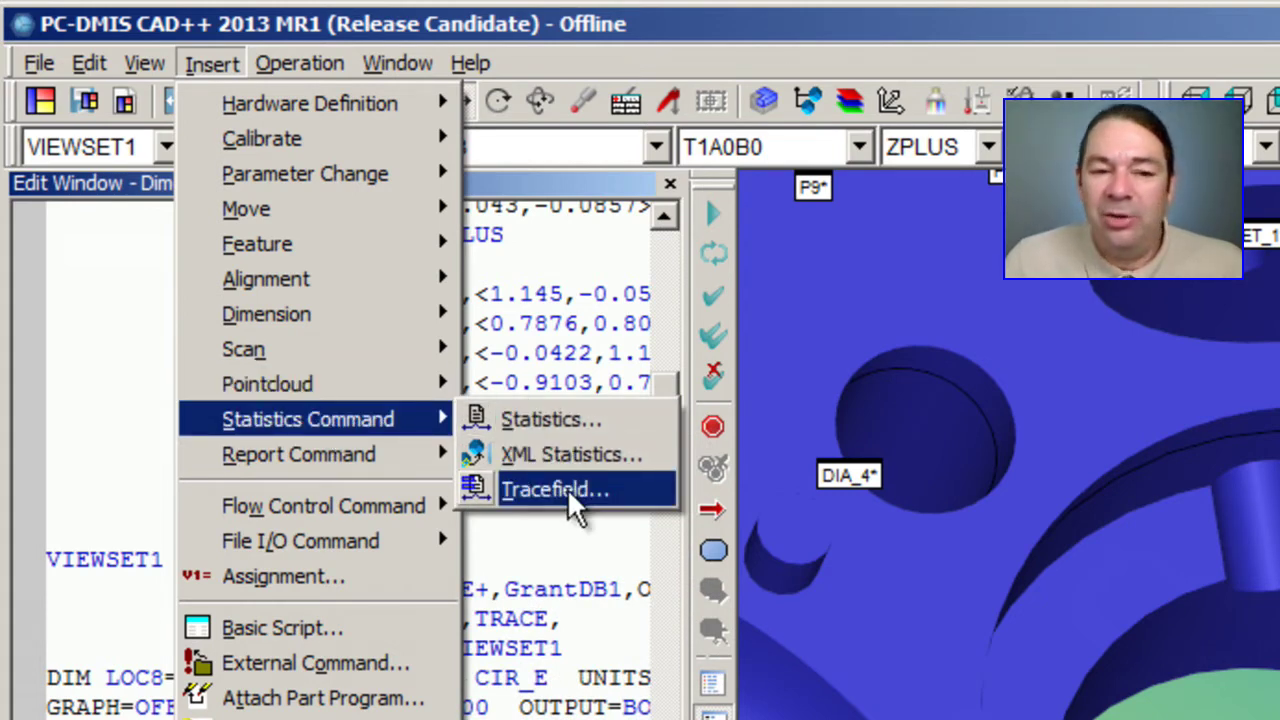
pyautogui.click(567, 488)
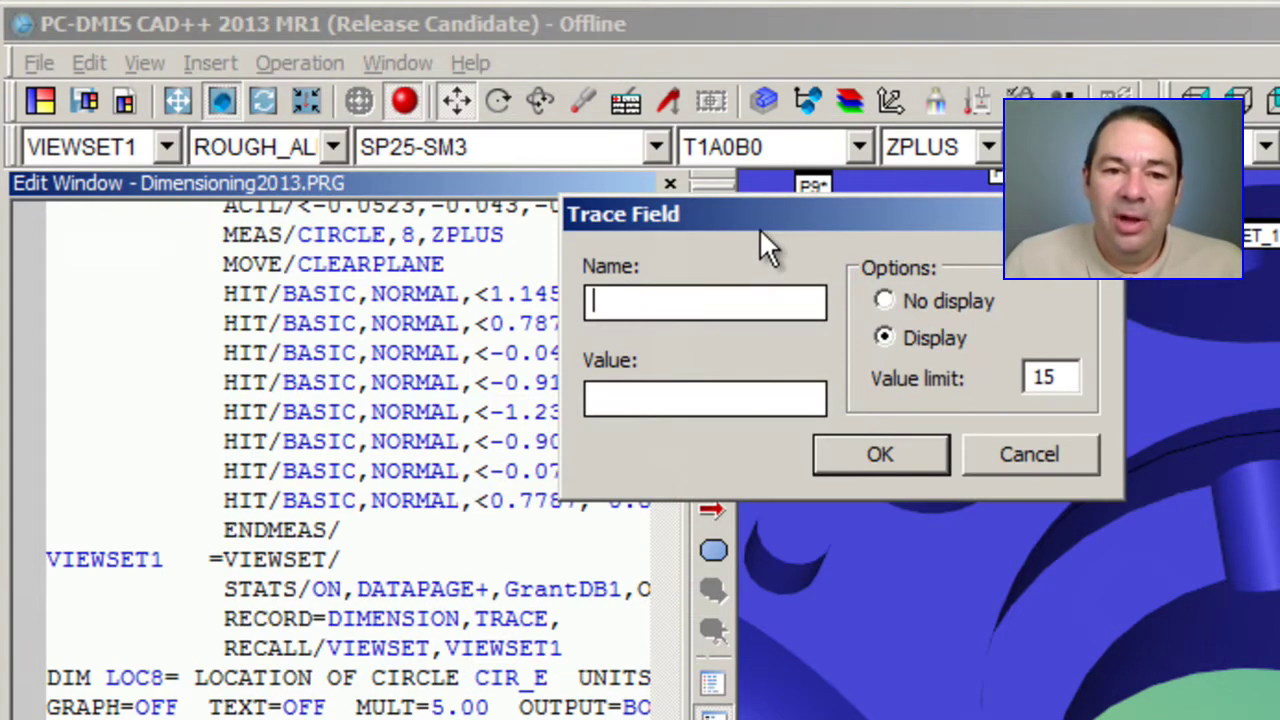
pyautogui.moveTo(775, 232)
pyautogui.mouseDown()
pyautogui.moveTo(480, 420)
pyautogui.moveTo(280, 349)
pyautogui.moveTo(324, 350)
pyautogui.mouseUp()
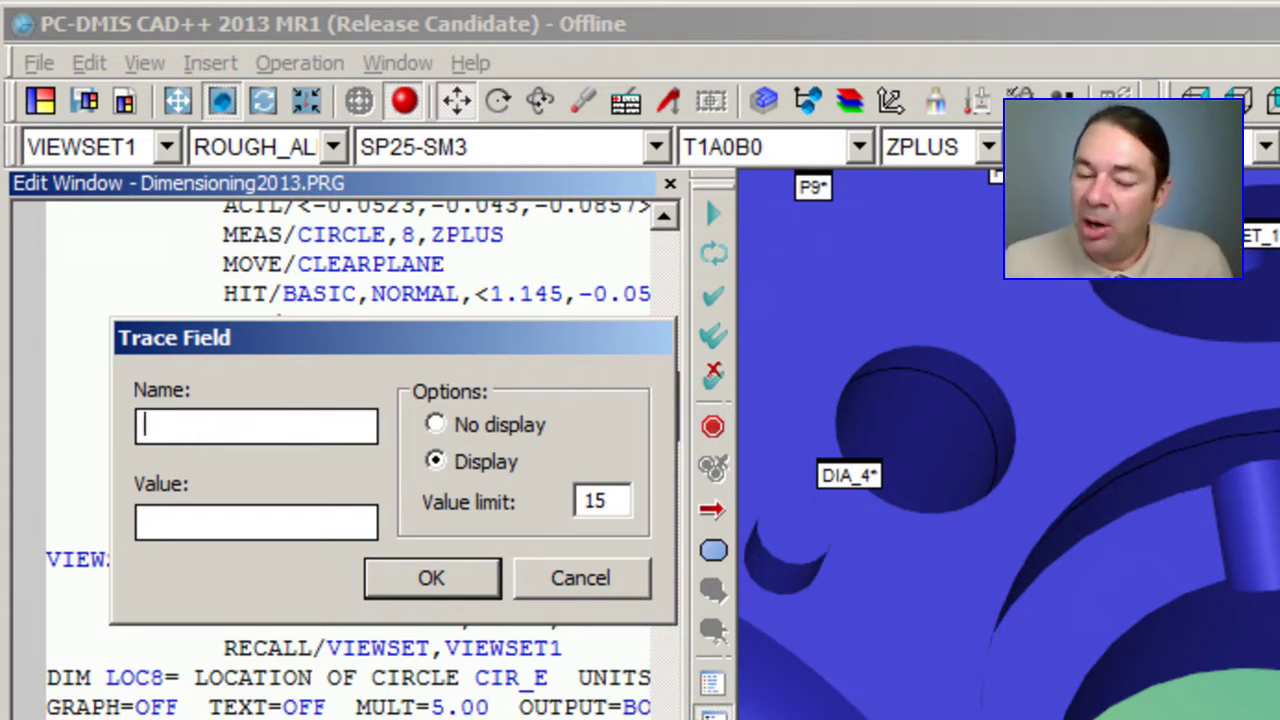
pyautogui.write('Cav')
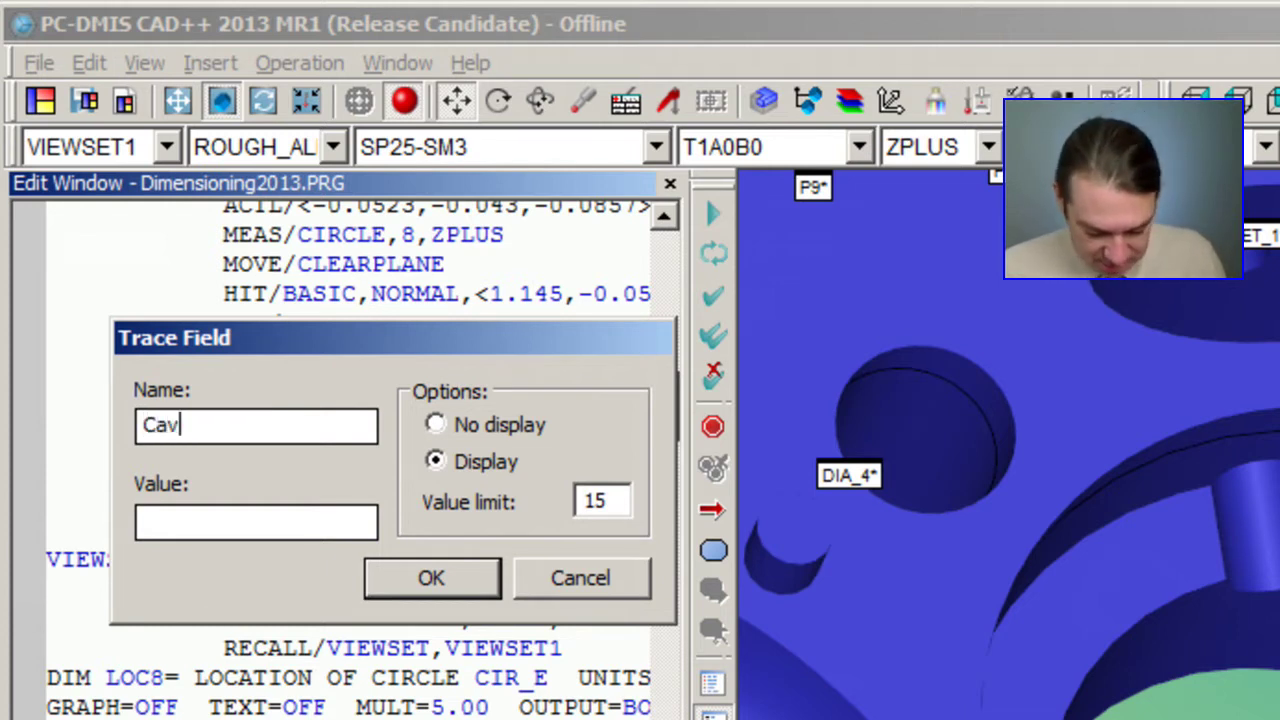
pyautogui.write('ity')
pyautogui.press('Tab')
pyautogui.write('1')
pyautogui.press('Tab')
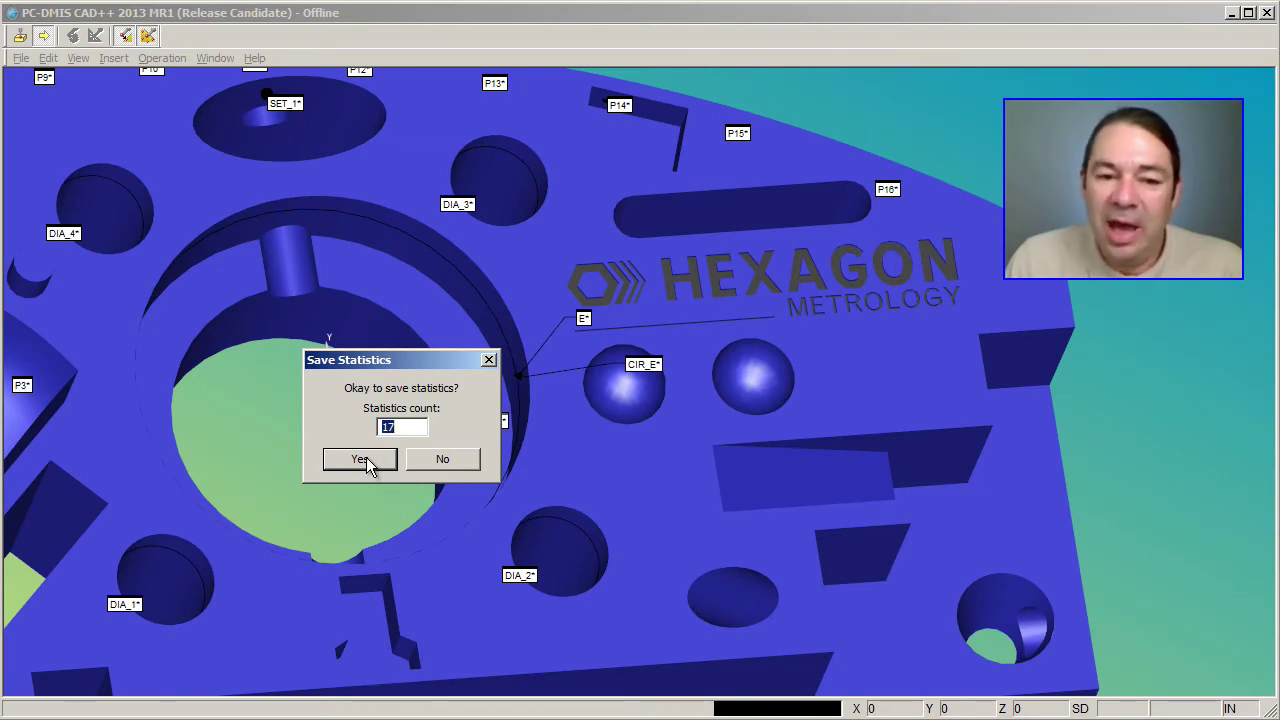
# - Save statistics for this run, dismiss the probe message, and enter Cavity value 2
pyautogui.click(362, 460)
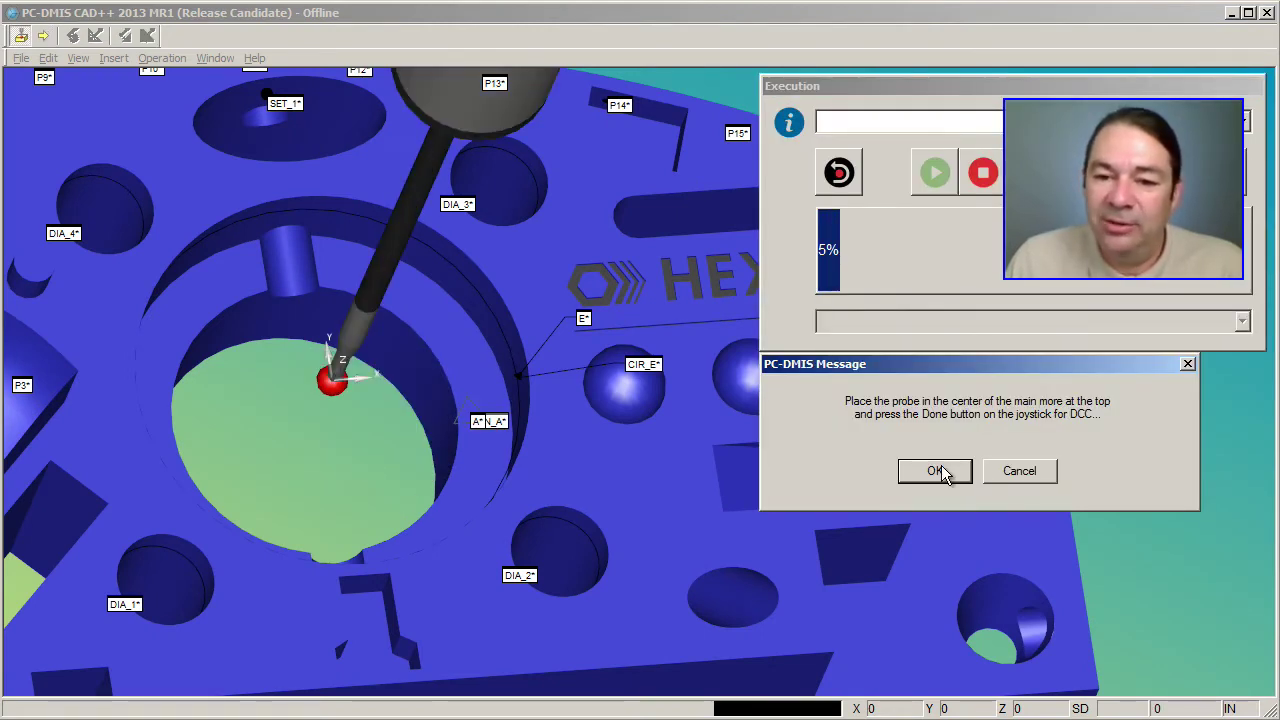
pyautogui.click(936, 471)
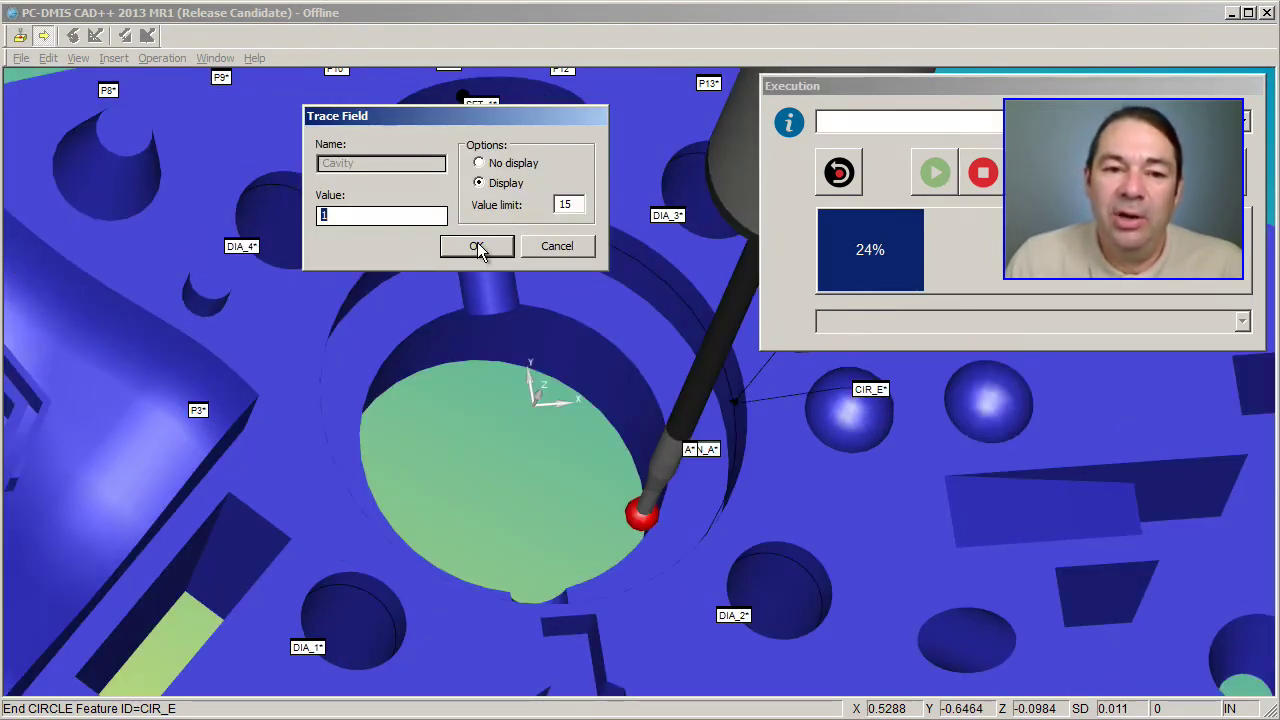
pyautogui.write('2')
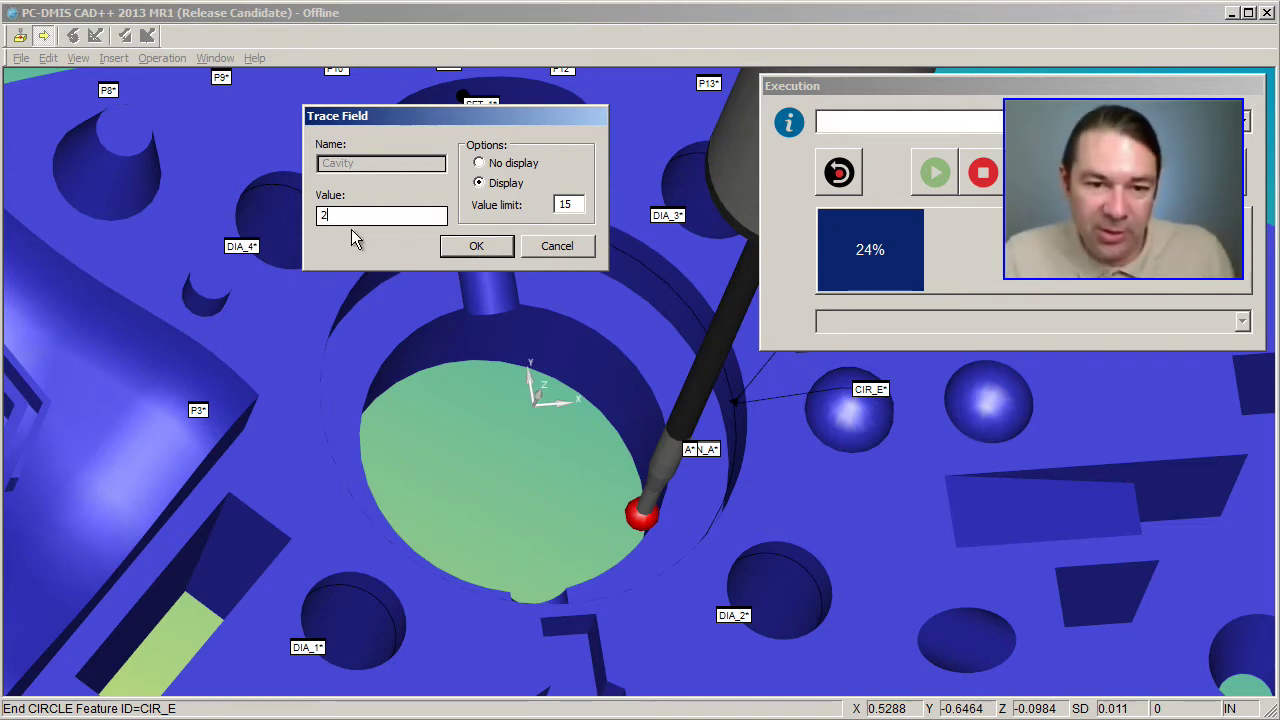
pyautogui.click(474, 247)
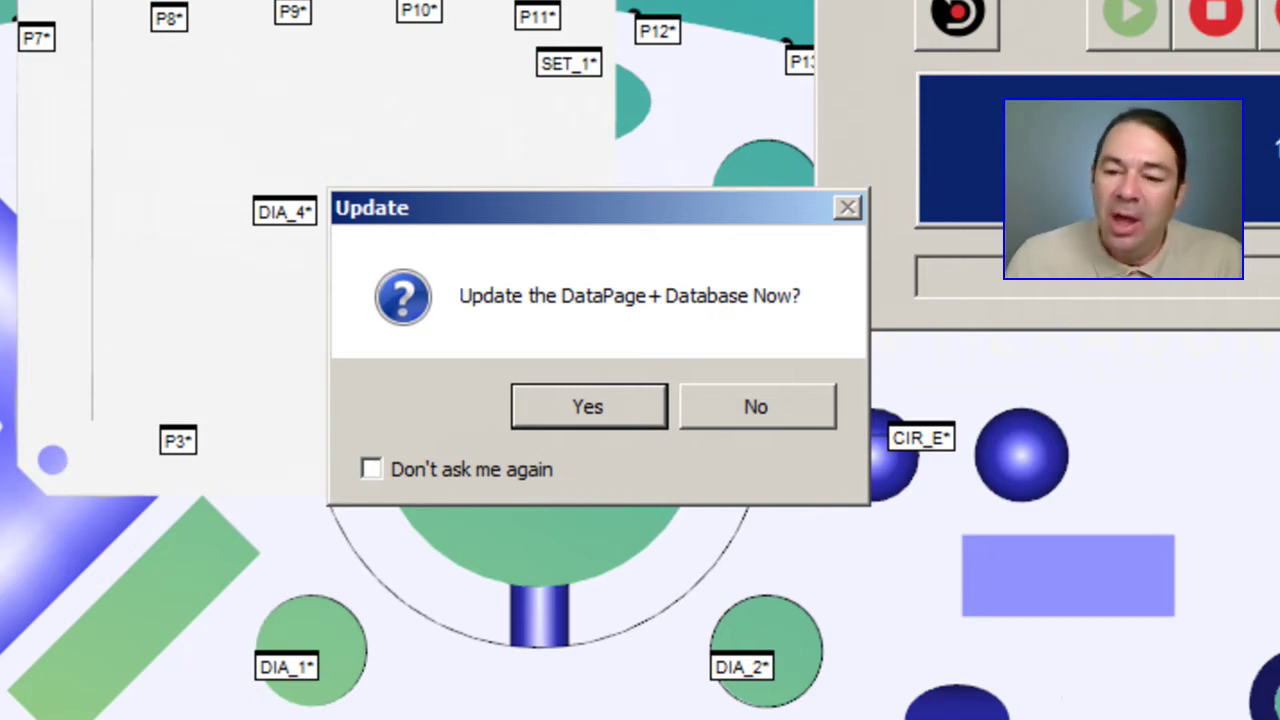
# - Skip the DataPage+ update and check the WAI\PC-DMIS folder holding the three XML files
pyautogui.click(751, 399)
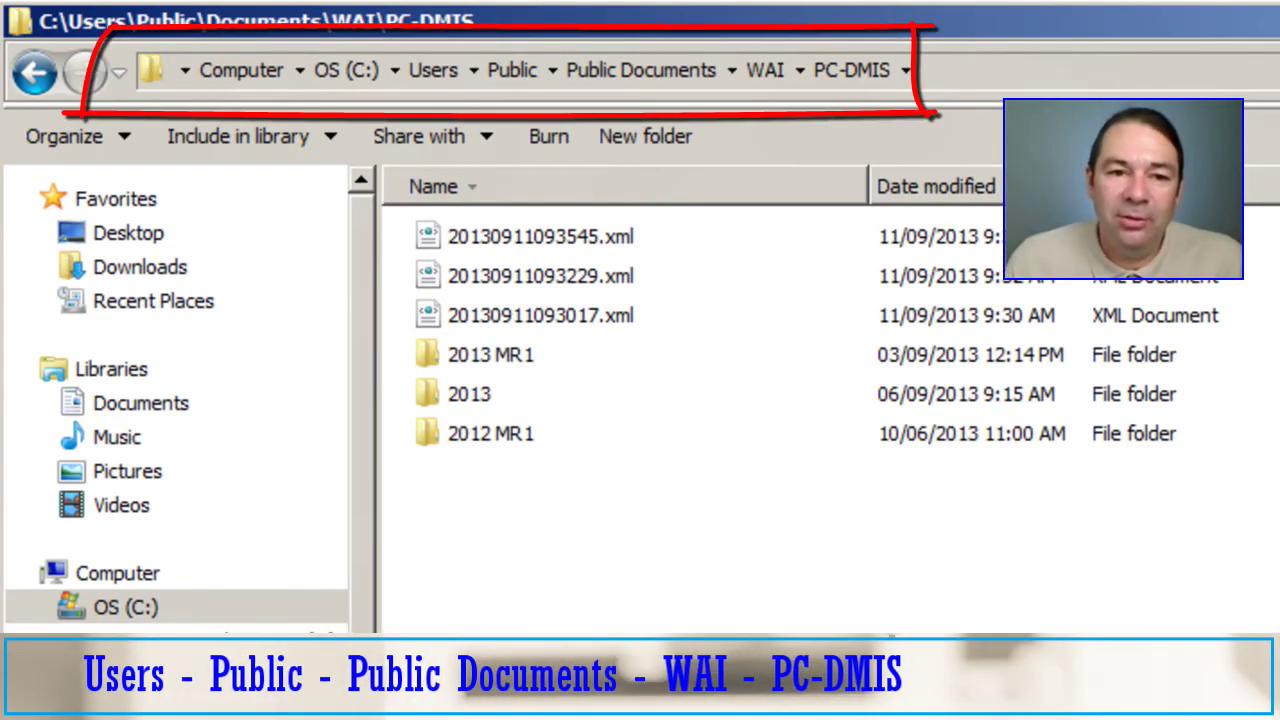
pyautogui.click(945, 75)
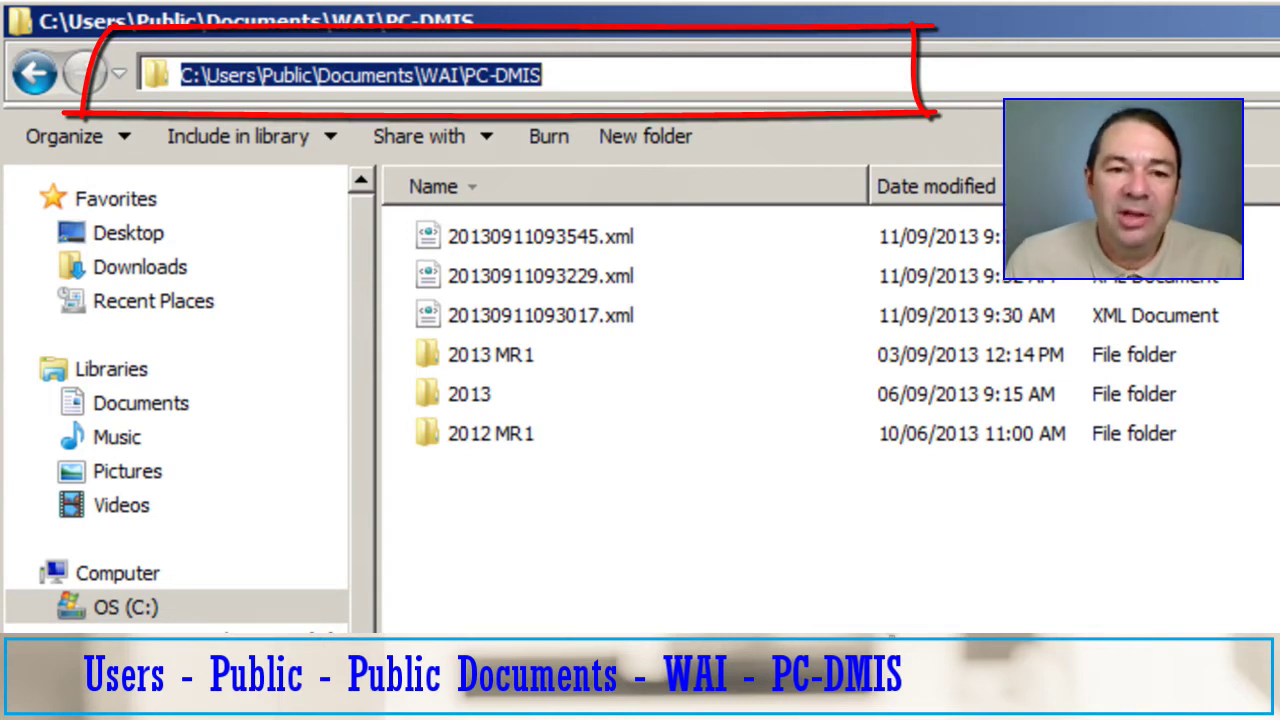
pyautogui.click(604, 546)
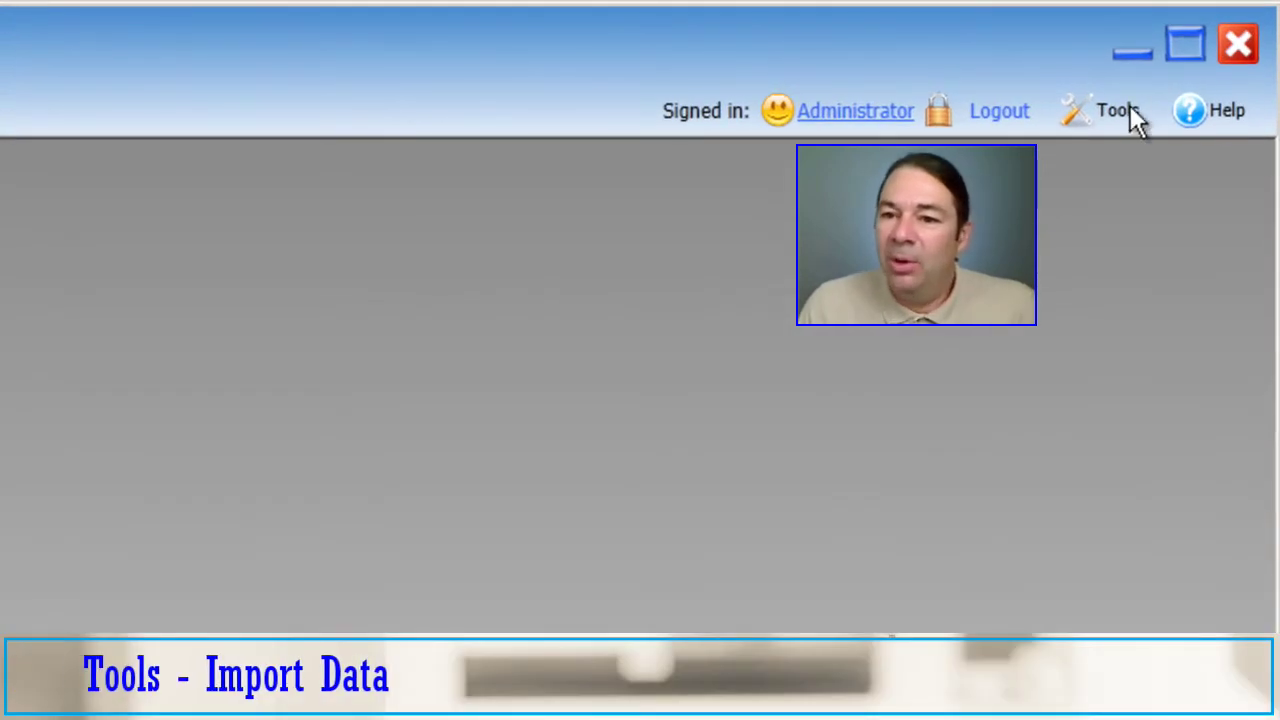
# - Import the three XML files, from 20130911093017.xml onward, using the XML import wizard
pyautogui.click(1090, 110)
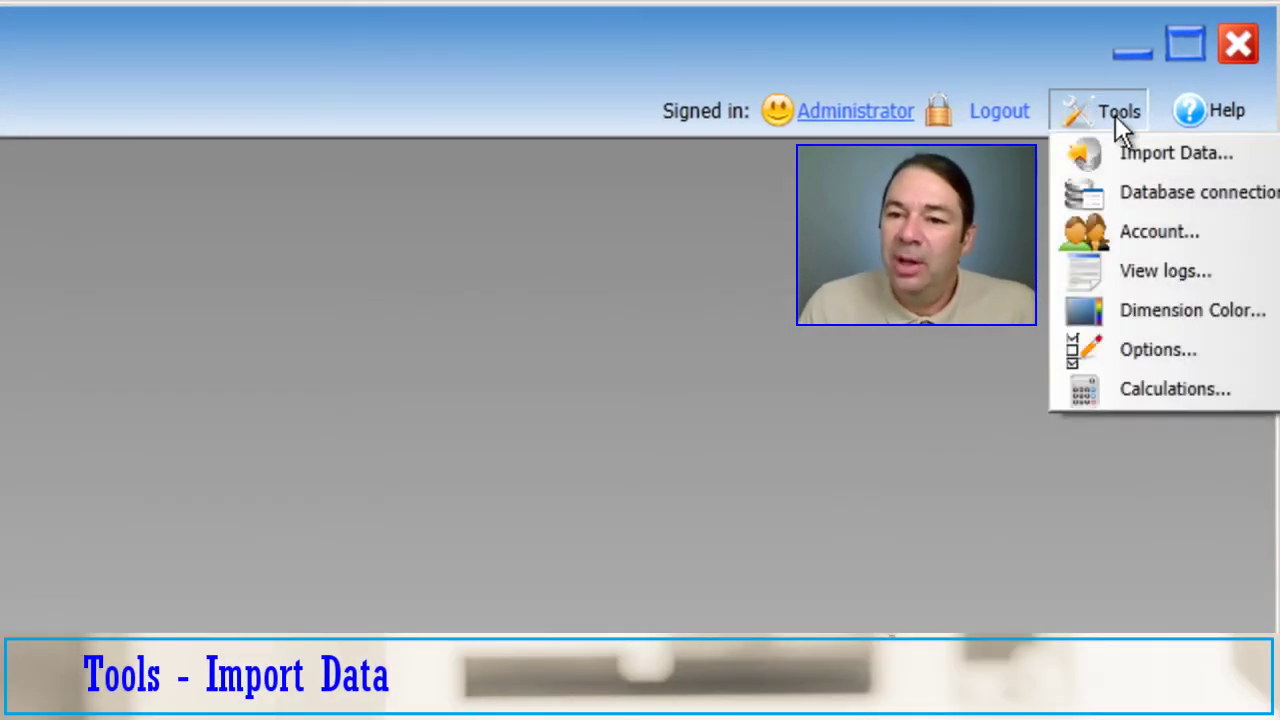
pyautogui.click(1140, 155)
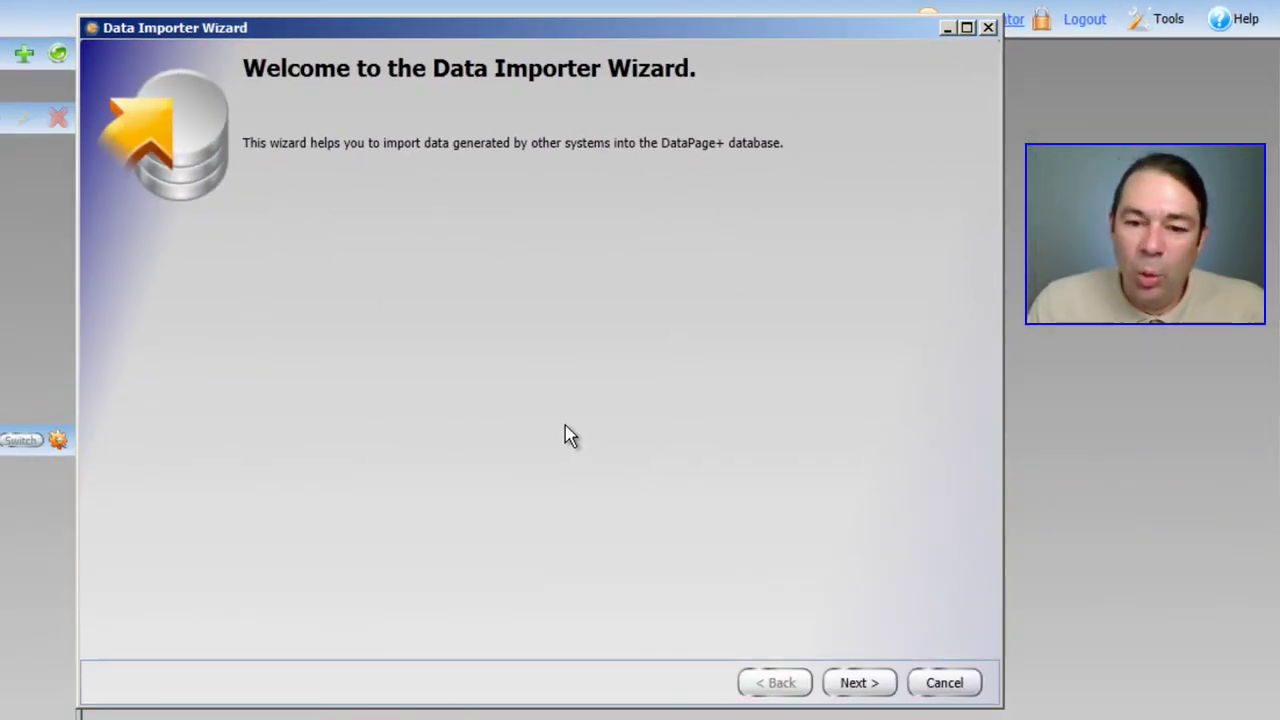
pyautogui.click(858, 684)
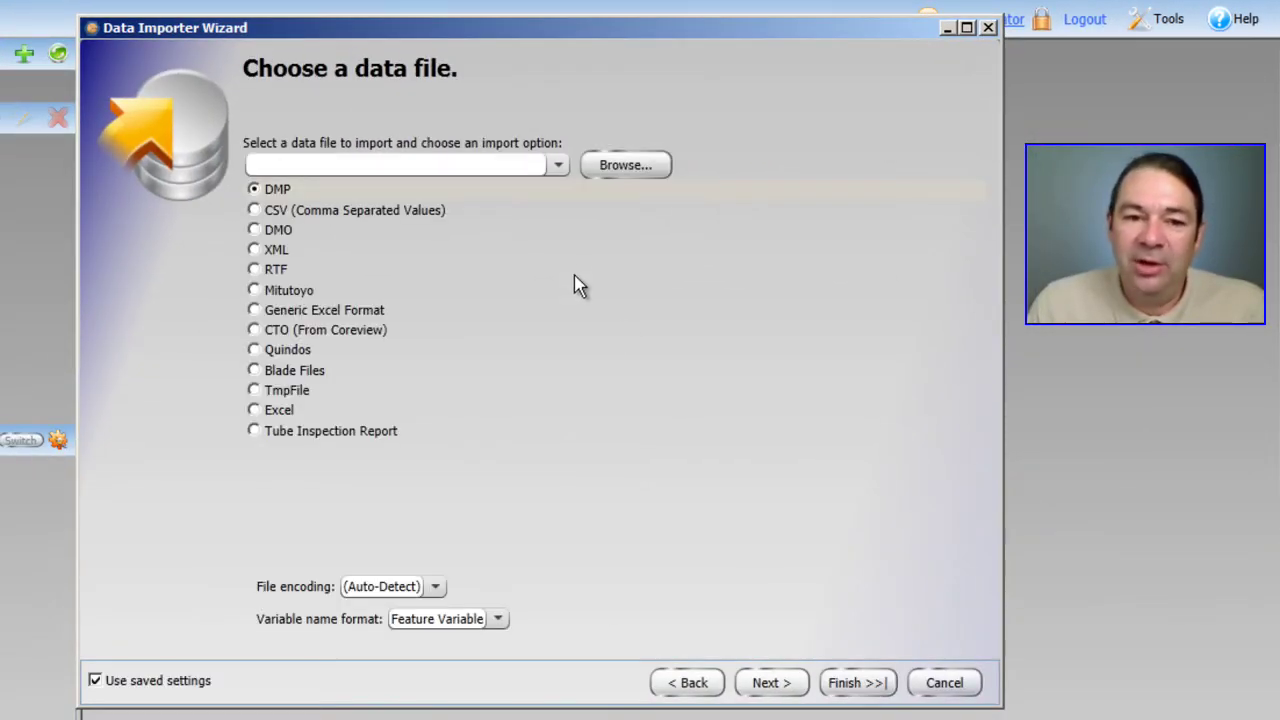
pyautogui.click(255, 249)
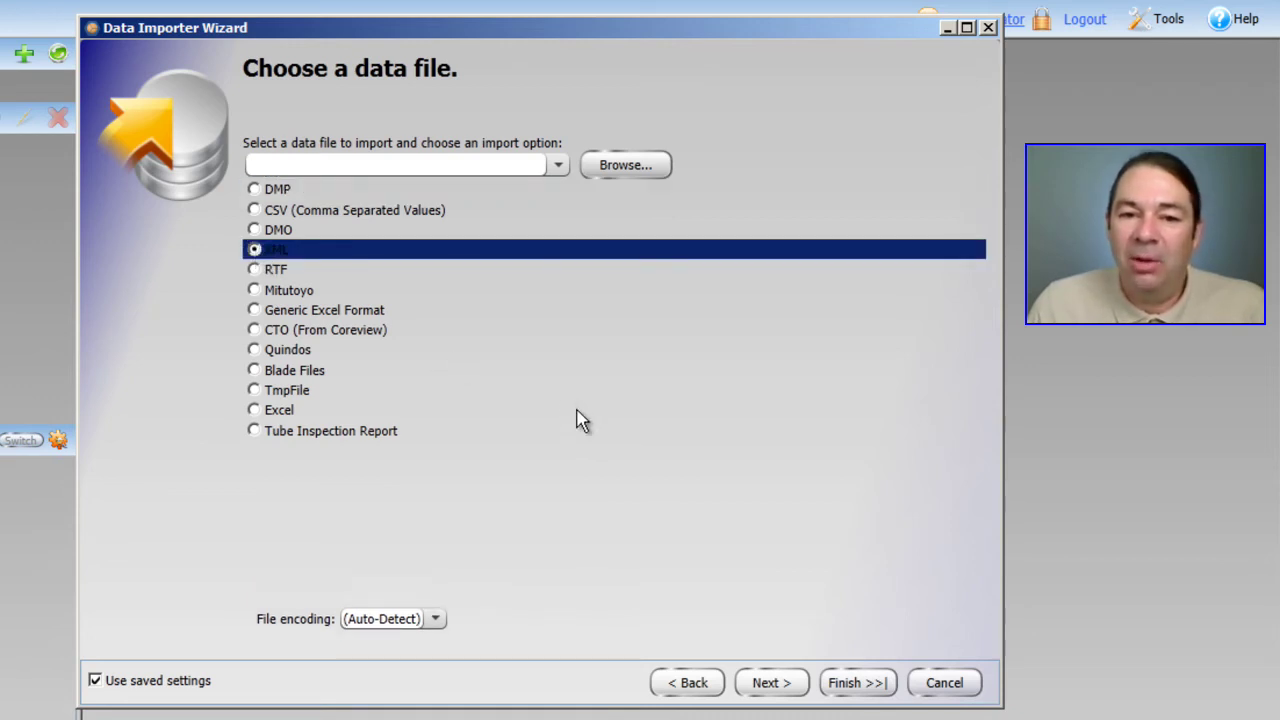
pyautogui.click(612, 168)
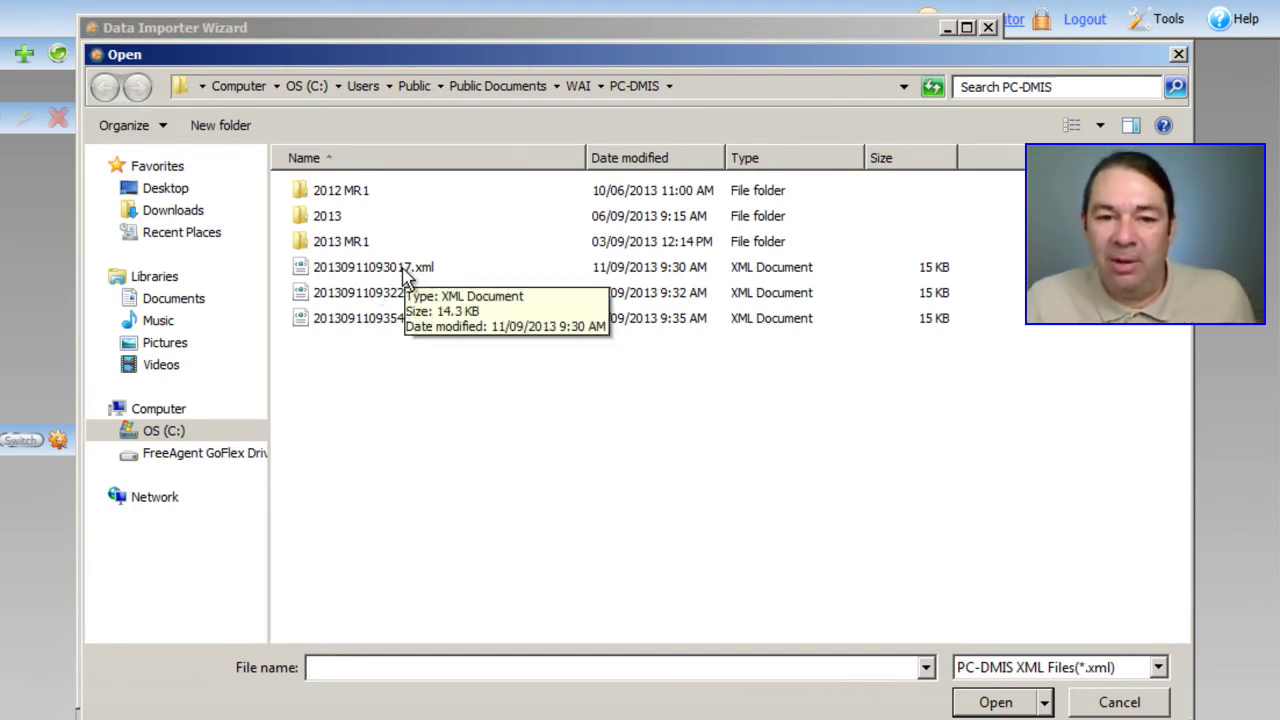
pyautogui.click(407, 276)
pyautogui.keyDown('shift'); pyautogui.click(399, 323); pyautogui.keyUp('shift')
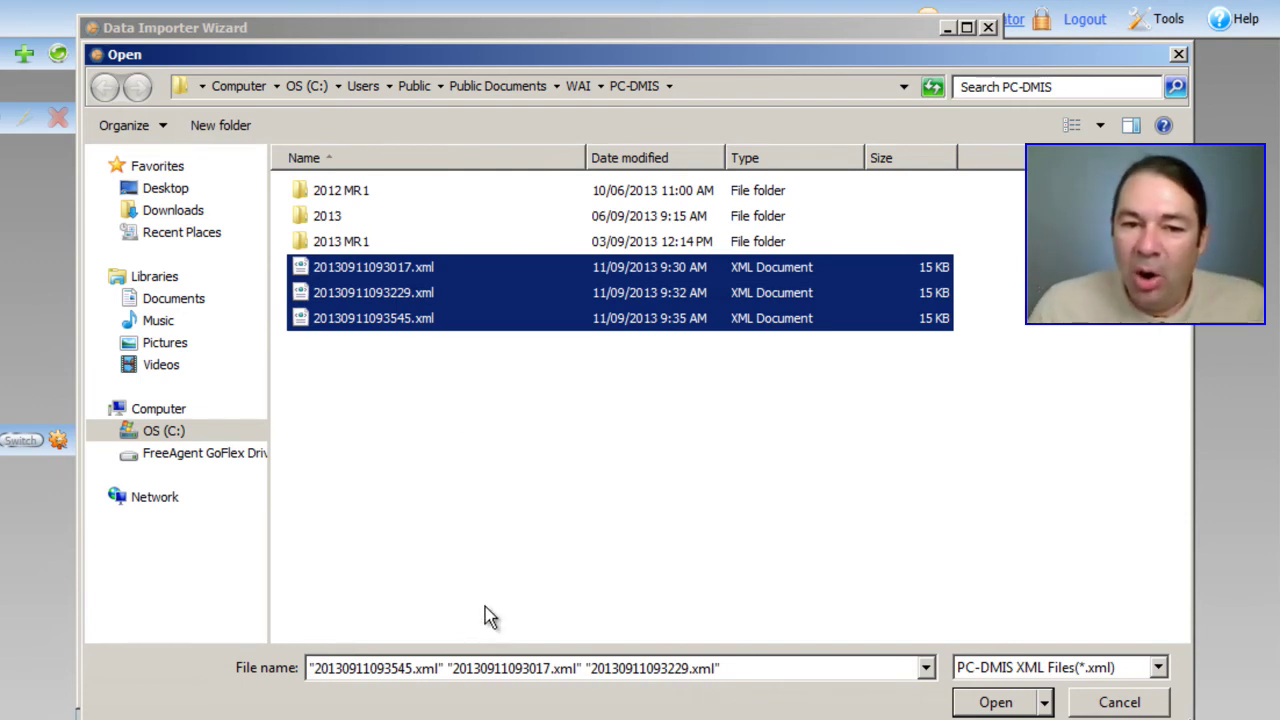
pyautogui.click(995, 702)
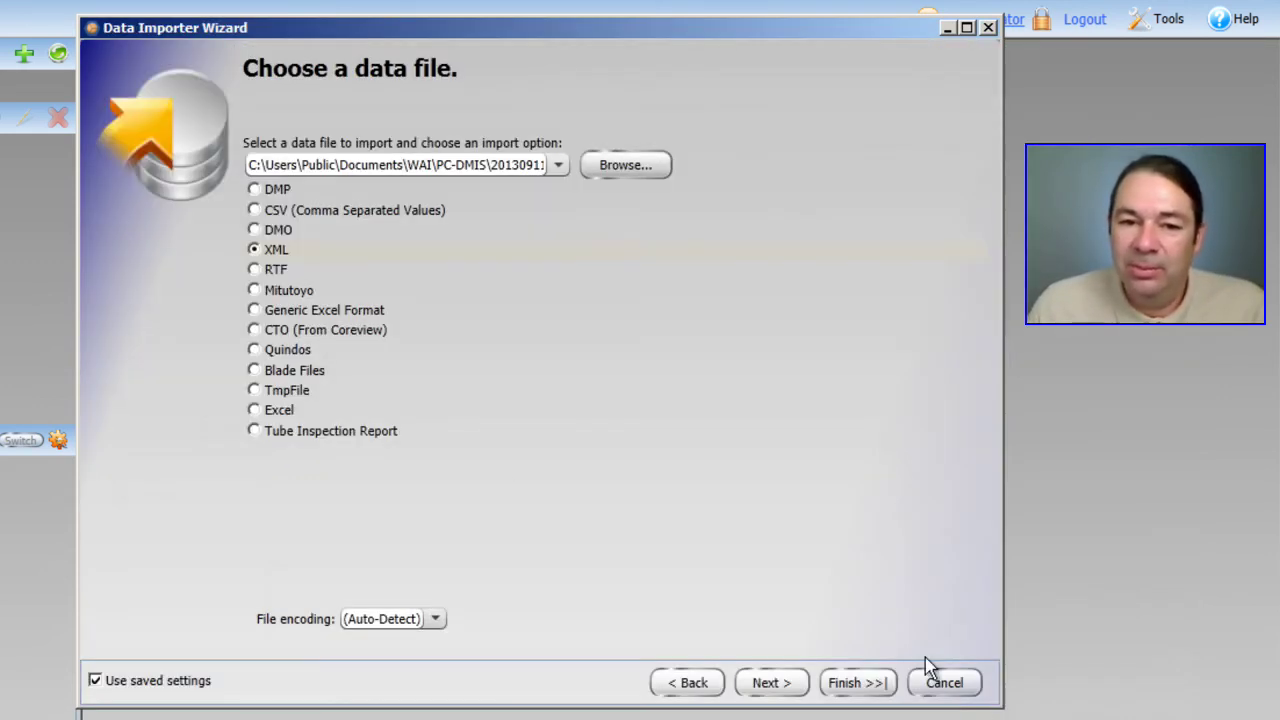
pyautogui.click(768, 684)
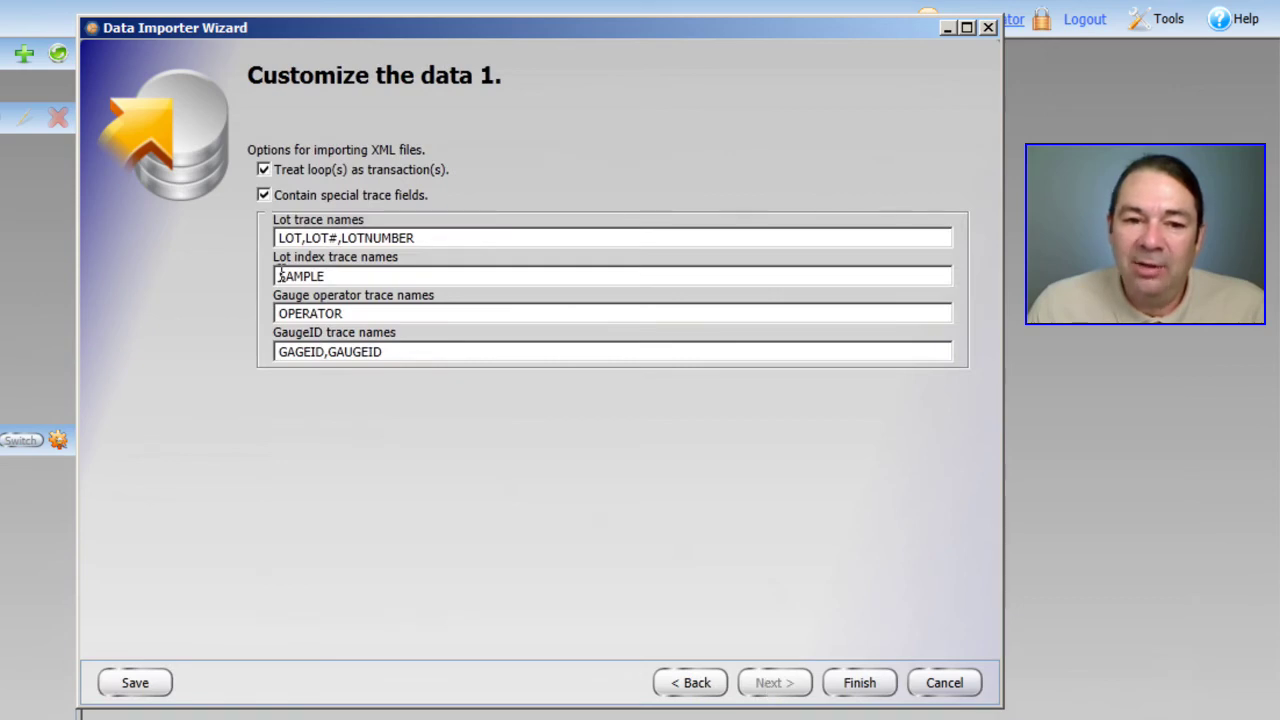
pyautogui.click(853, 688)
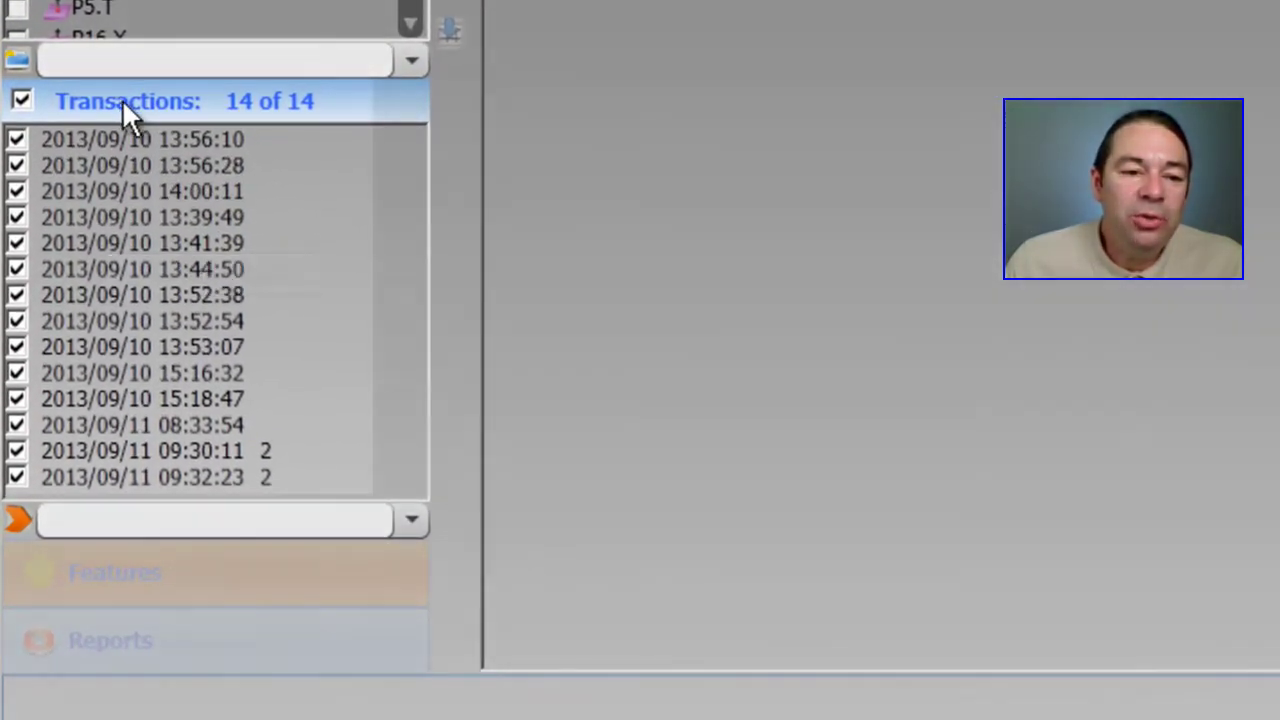
# - Check that the two newest 2013/09/11 transactions carry a Cavity trace value of 2
pyautogui.moveTo(140, 454)
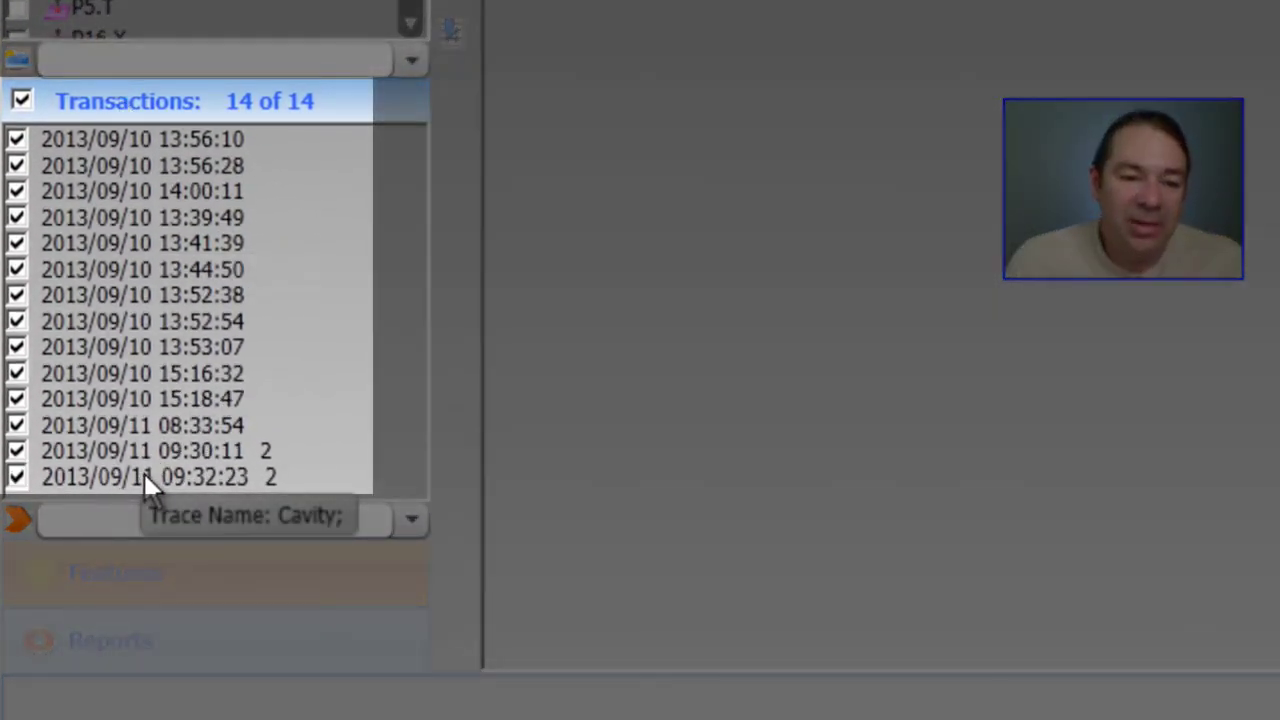
pyautogui.moveTo(271, 480)
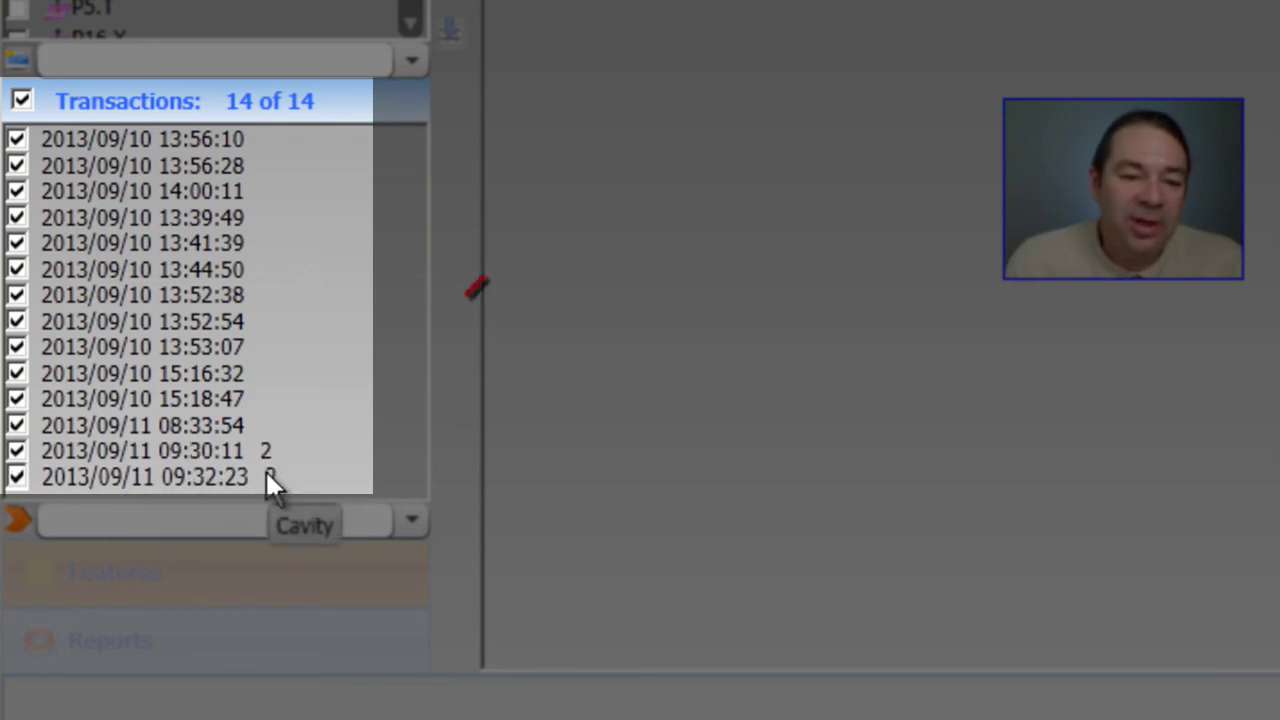